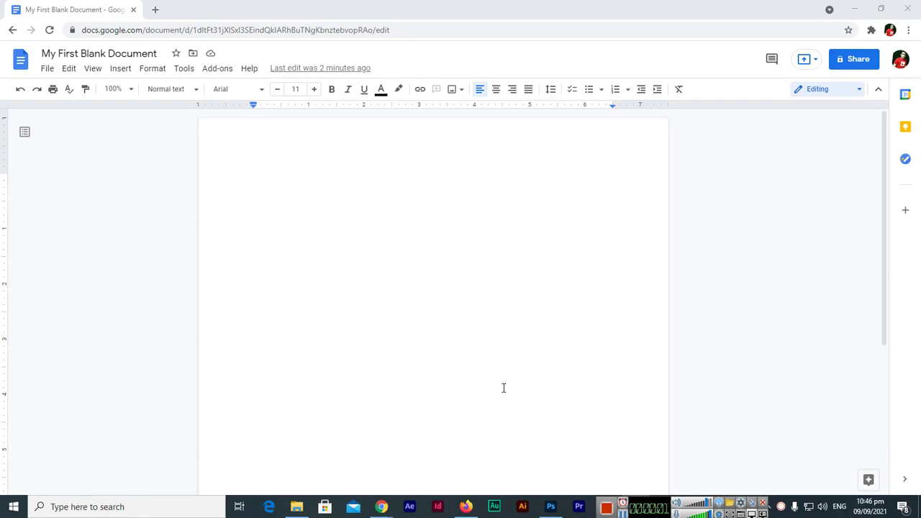
- Type the person's full name on the first line of the blank document
double_click(360, 191)
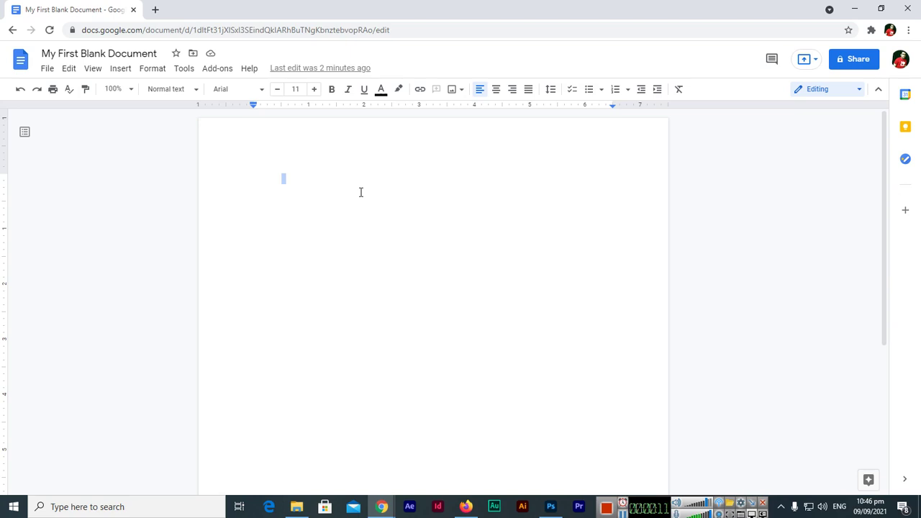
left_click(360, 192)
key("Return")
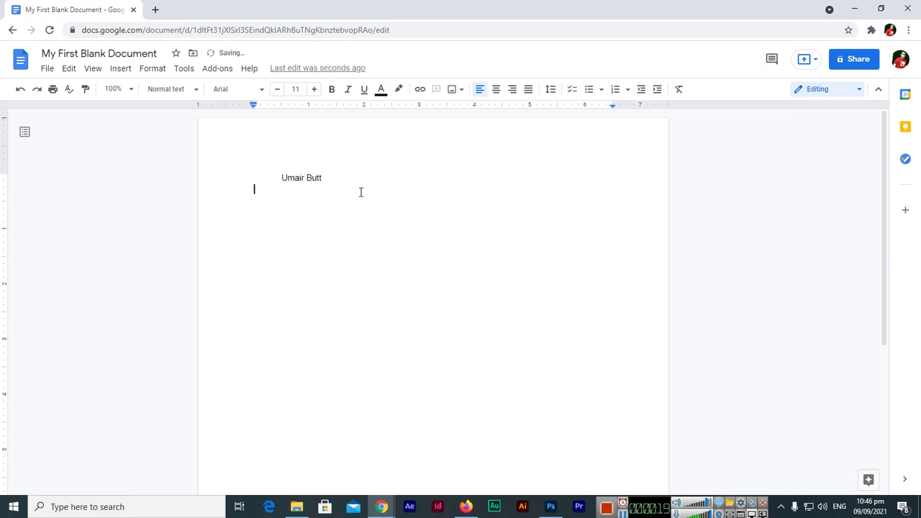
key("ctrl+a")
key("BackSpace")
key("Return")
- Add the lines 'Computer Teacher', the phone number and the e-mail address below the name
type("C")
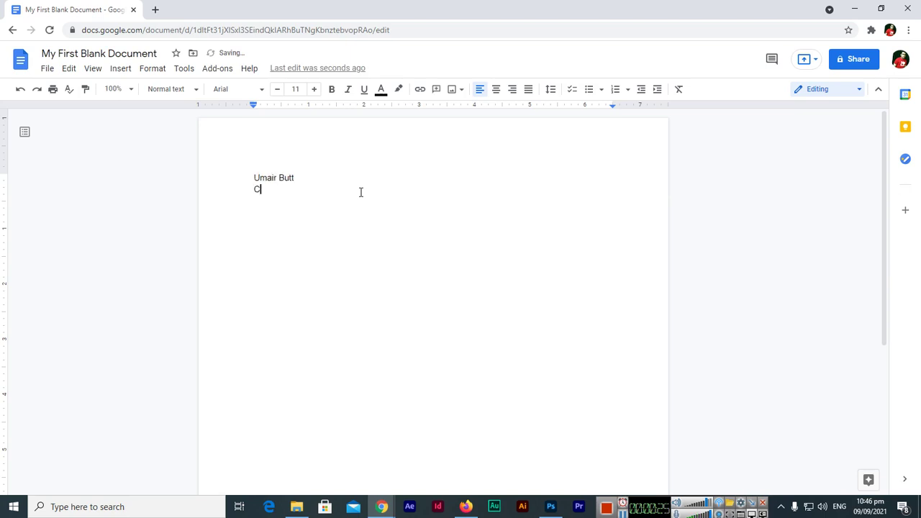
type("omputer Teacher")
key("Return")
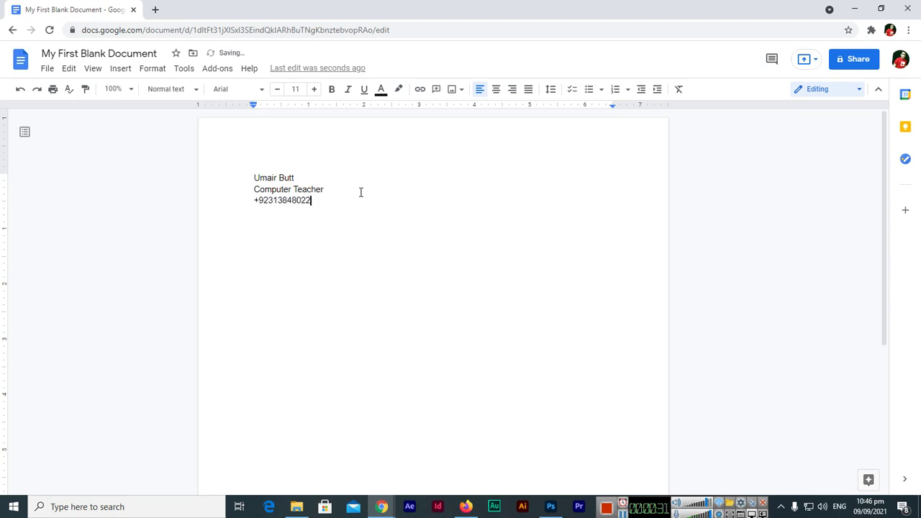
key("Return")
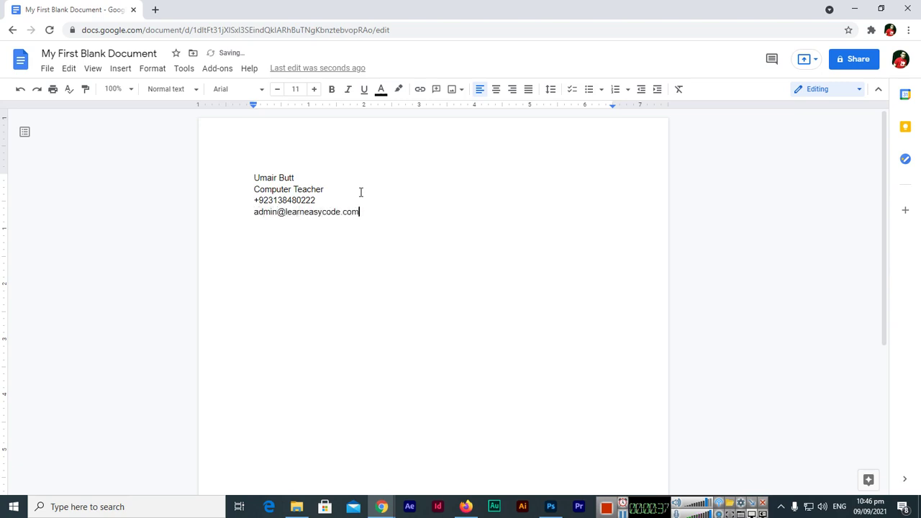
left_click(354, 177)
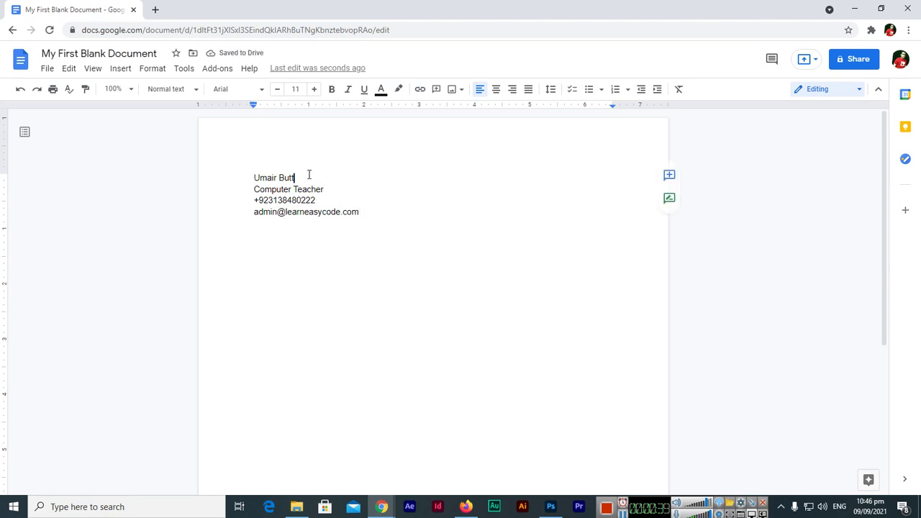
- Make the name on the first line bold
left_click_drag(254, 178, 295, 176)
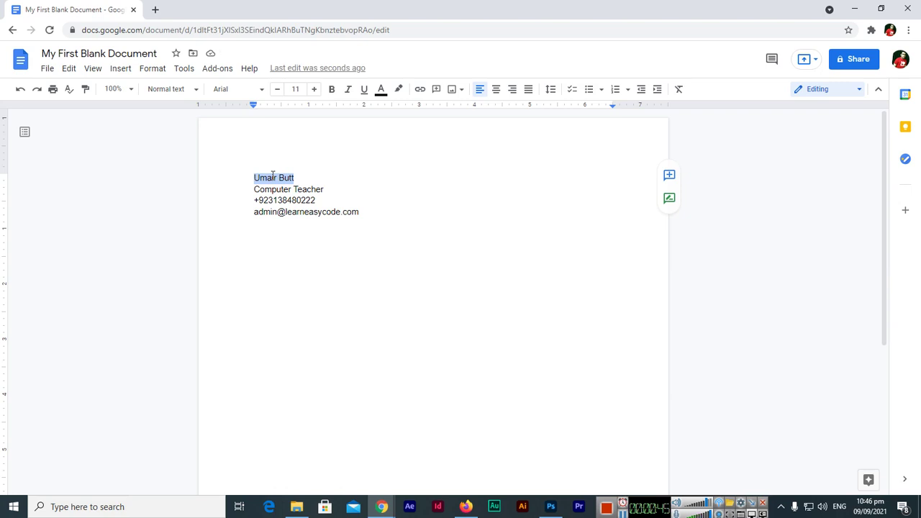
left_click_drag(300, 178, 256, 180)
left_click(277, 180)
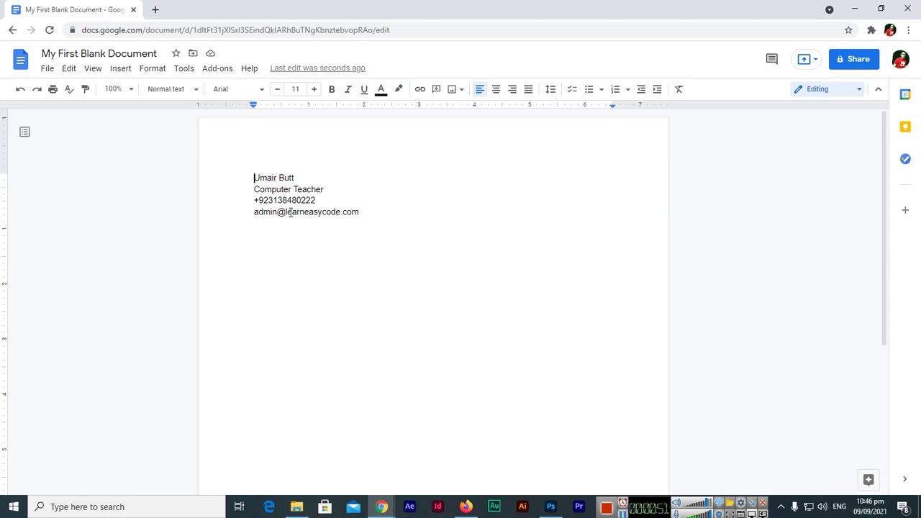
key("shift+Right")
key("shift+Right")
key("shift+Right")
key("shift+Left")
key("shift+Left")
key("shift+Right")
key("shift+Right")
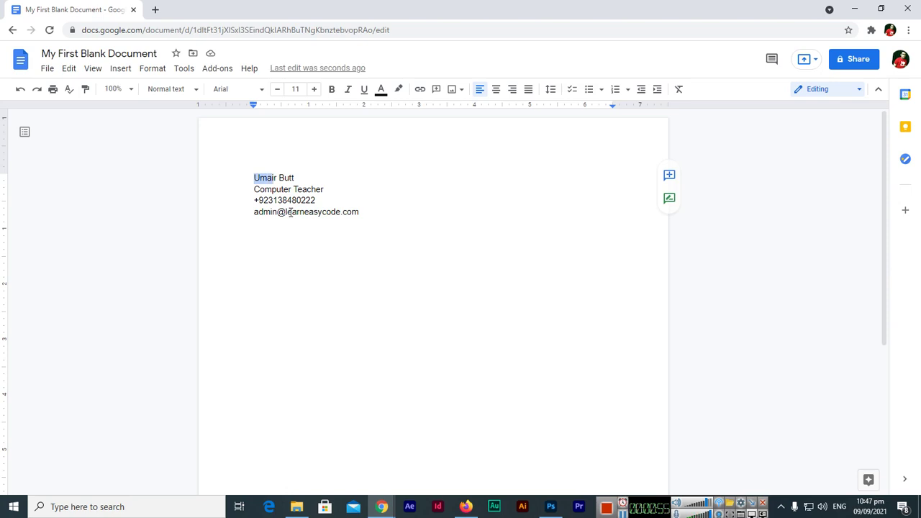
key("shift+Right")
key("shift+Right")
key("shift+Right")
key("shift+Right")
left_click(332, 95)
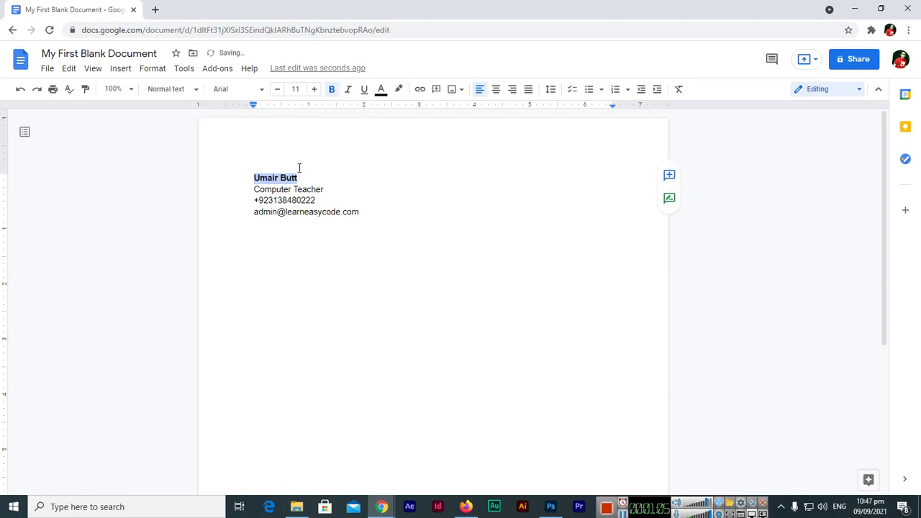
left_click(307, 177)
- Italicize 'Computer Teacher', underline the phone number, and start a line after the e-mail
left_click_drag(255, 188, 323, 186)
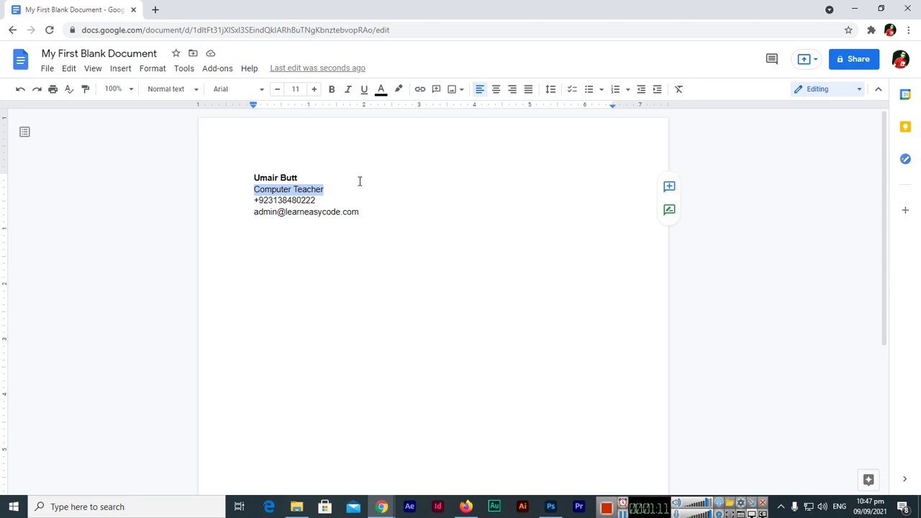
left_click(349, 92)
left_click(256, 201)
left_click_drag(255, 200, 316, 201)
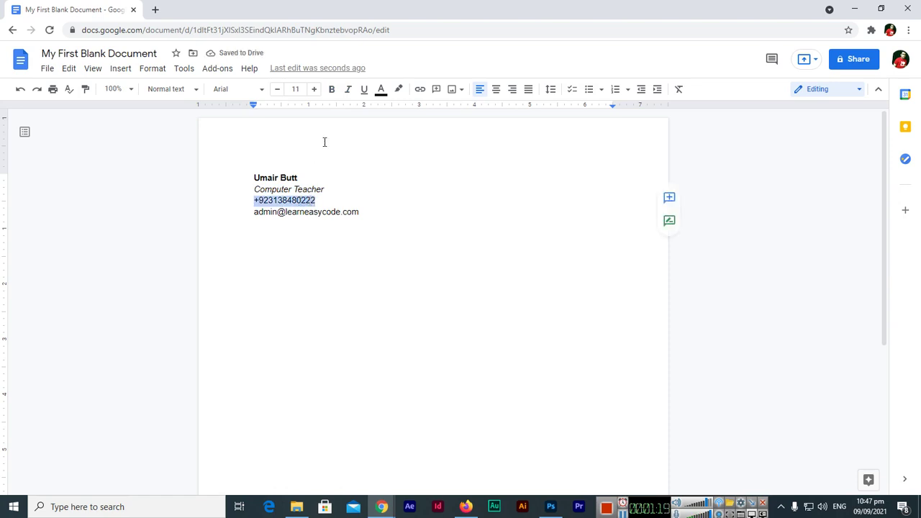
left_click(364, 92)
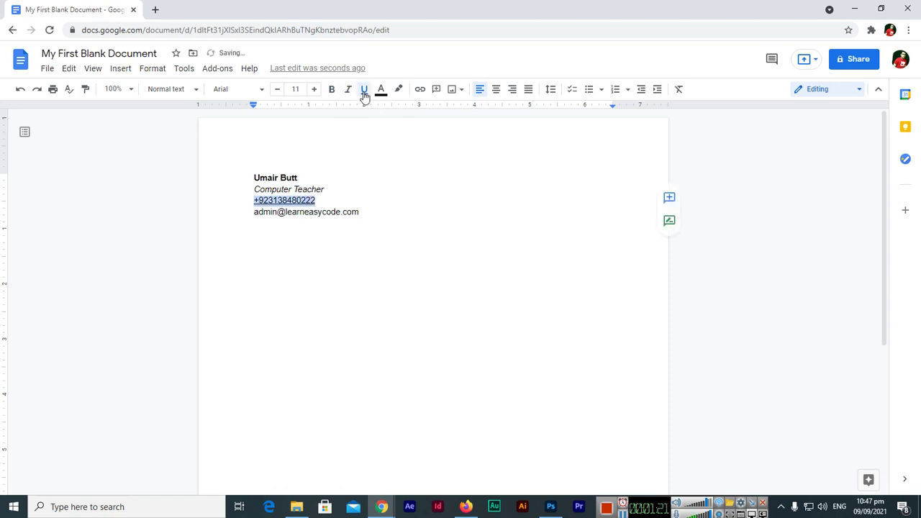
left_click(368, 210)
key("Return")
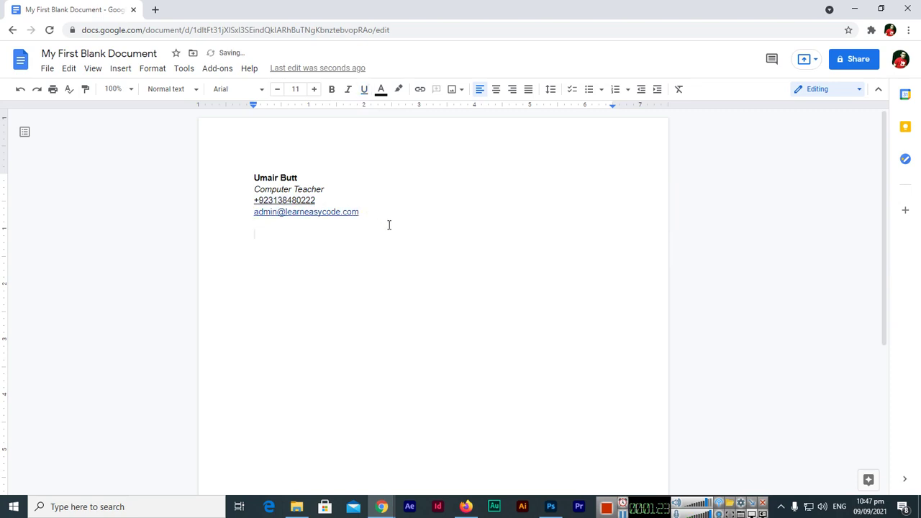
- Type the sample line 'Bold Text is here' and make it bold
type("More Text ios")
key("BackSpace")
key("BackSpace")
key("BackSpace")
key("BackSpace")
key("BackSpace")
key("BackSpace")
key("BackSpace")
type("Bold Text is here")
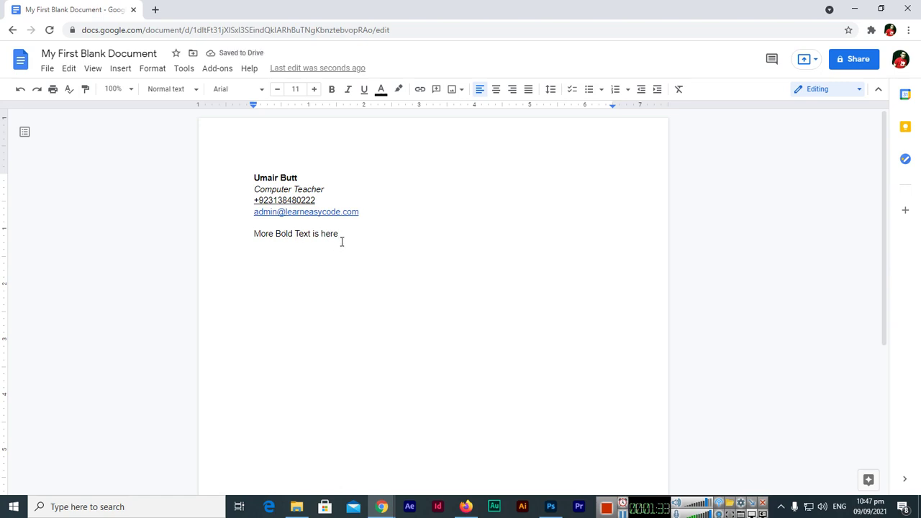
left_click_drag(255, 233, 337, 236)
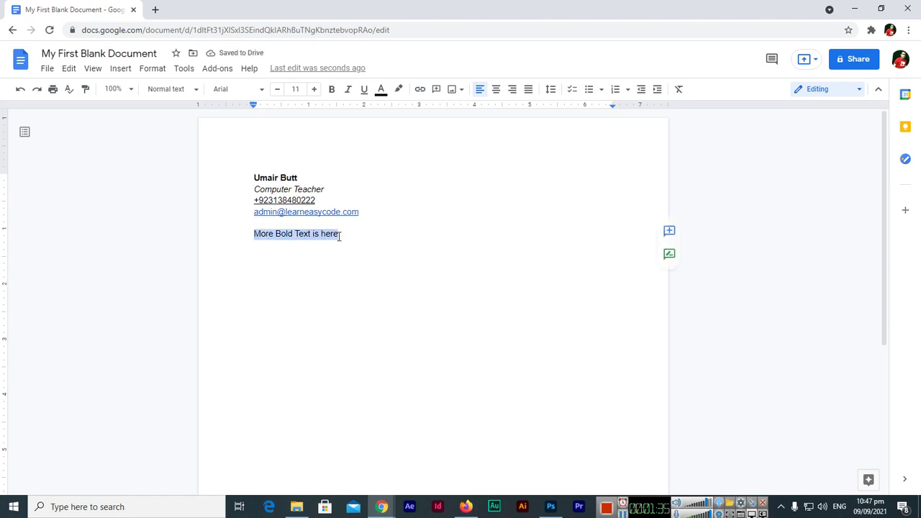
key("ctrl+b")
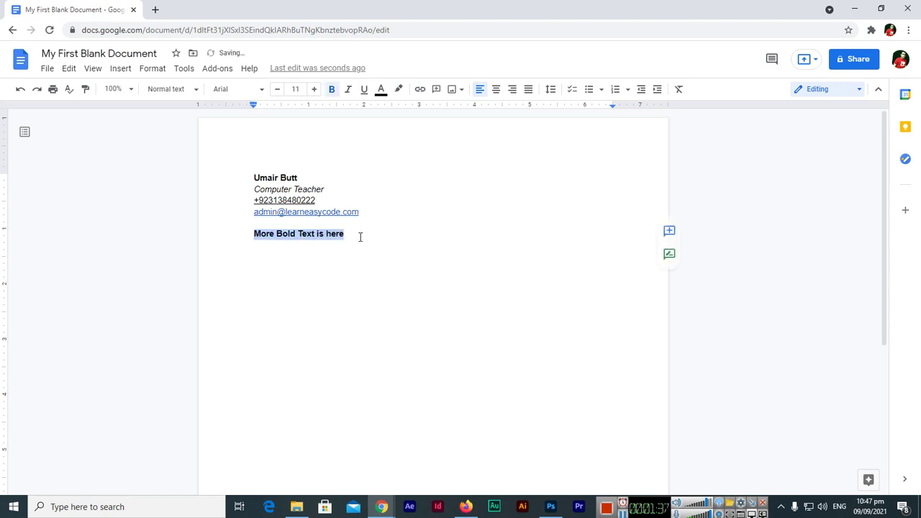
left_click(360, 237)
key("Return")
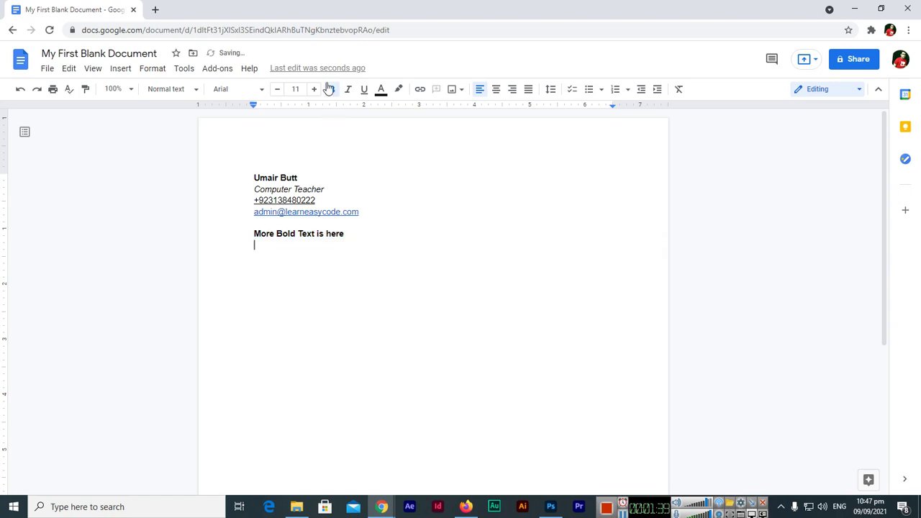
left_click(331, 89)
- Add the line 'Italic Text is here' formatted in italic
type("Italic Text is here")
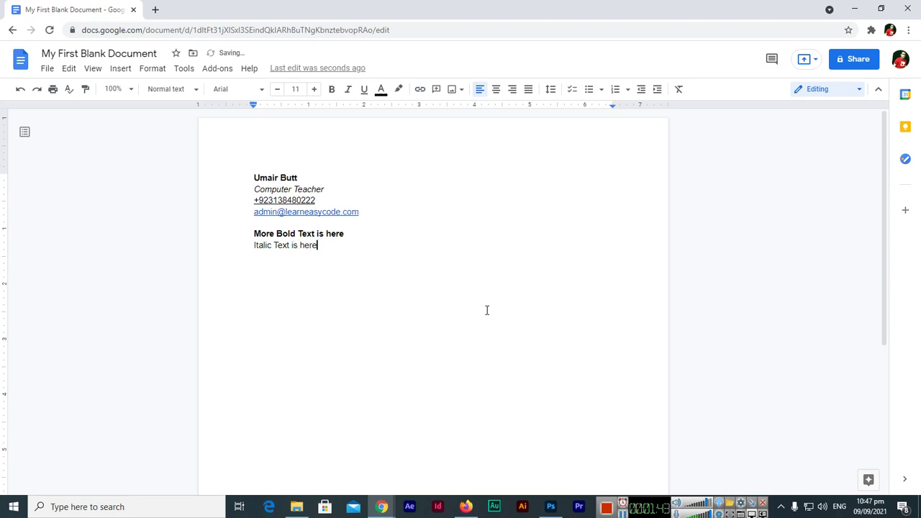
left_click_drag(319, 245, 252, 245)
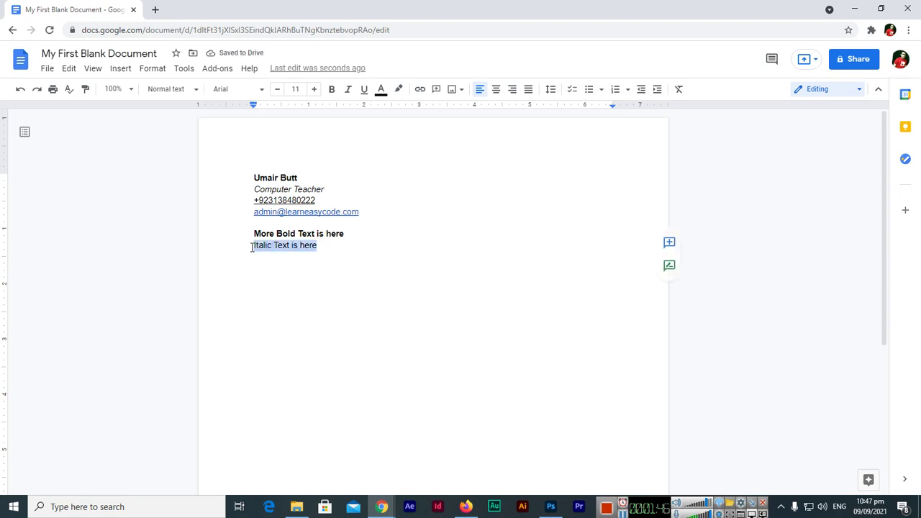
left_click(348, 91)
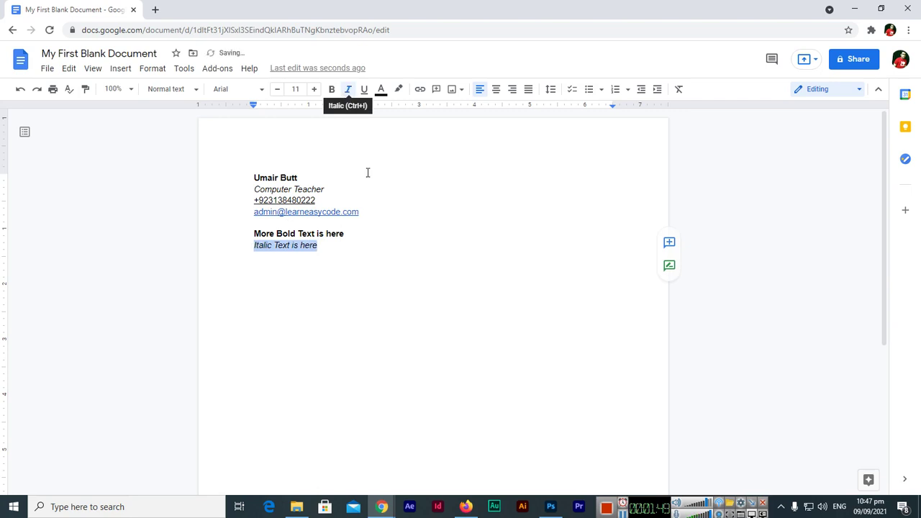
left_click(341, 246)
key("Return")
key("Return")
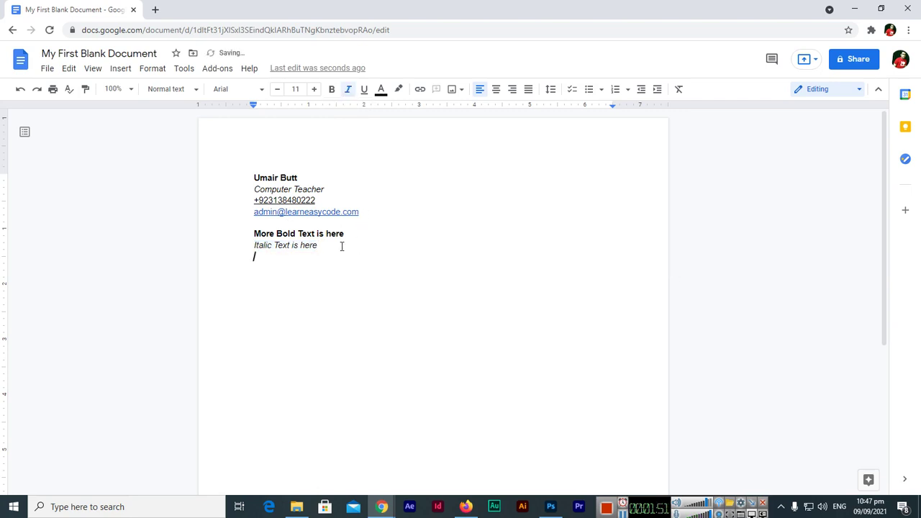
key("ctrl+i")
- Add 'More underline text is here' underlined, leaving the next line unformatted
type("More under")
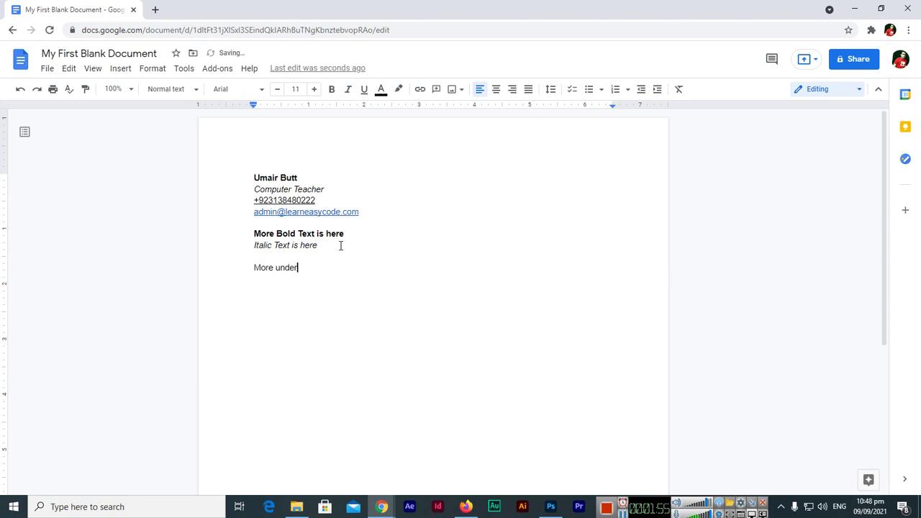
type("line text is here")
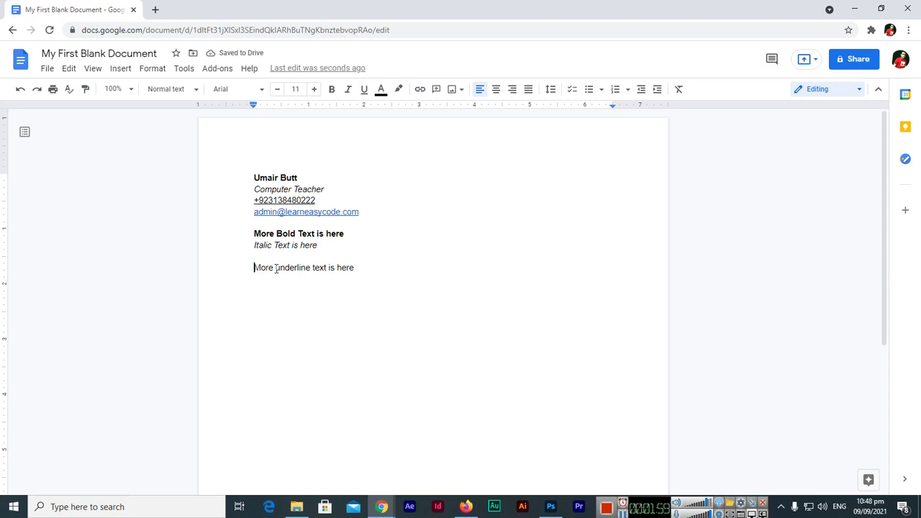
left_click_drag(255, 268, 370, 271)
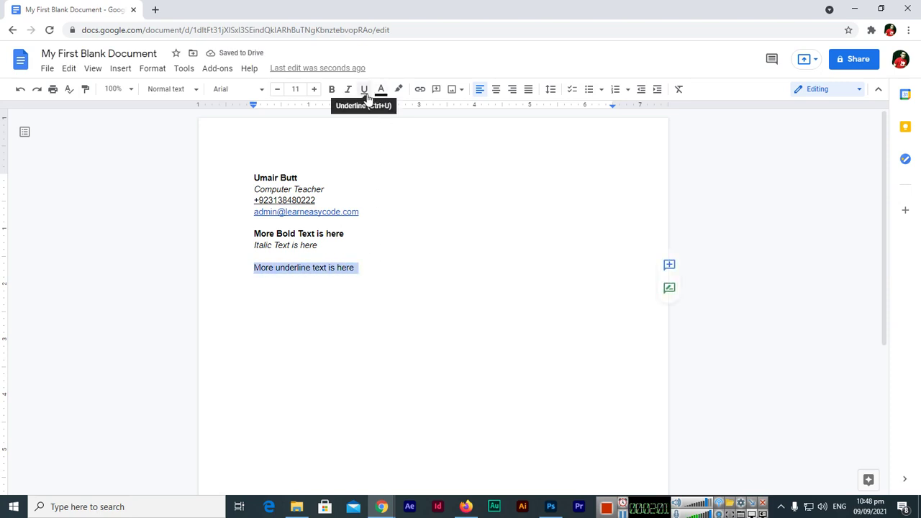
left_click(373, 279)
left_click_drag(256, 267, 358, 271)
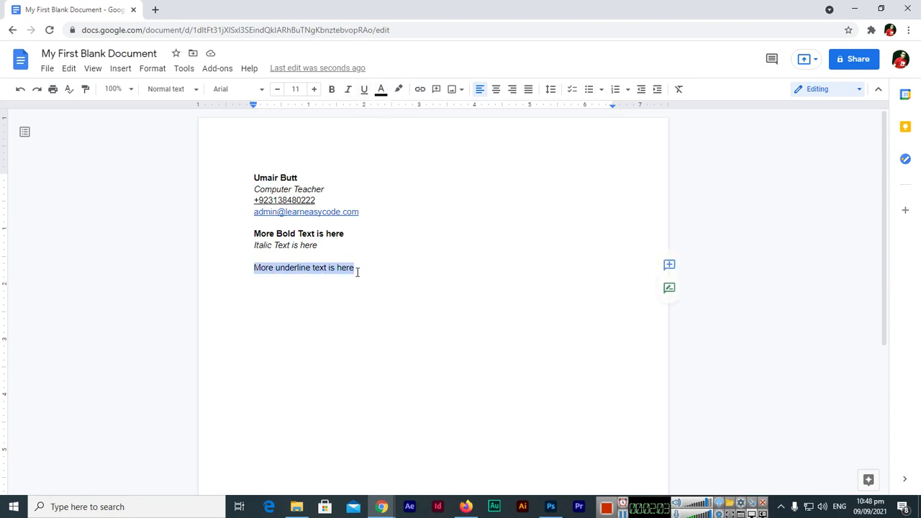
key("ctrl+u")
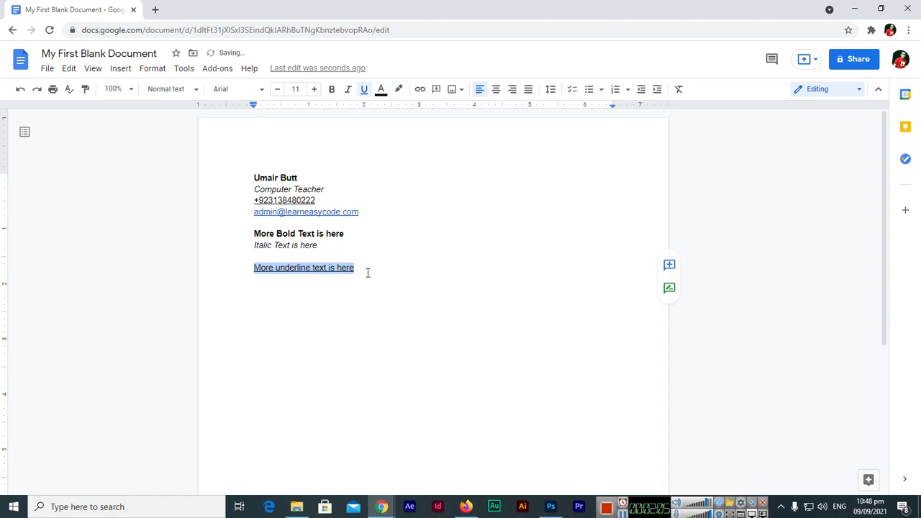
left_click(381, 272)
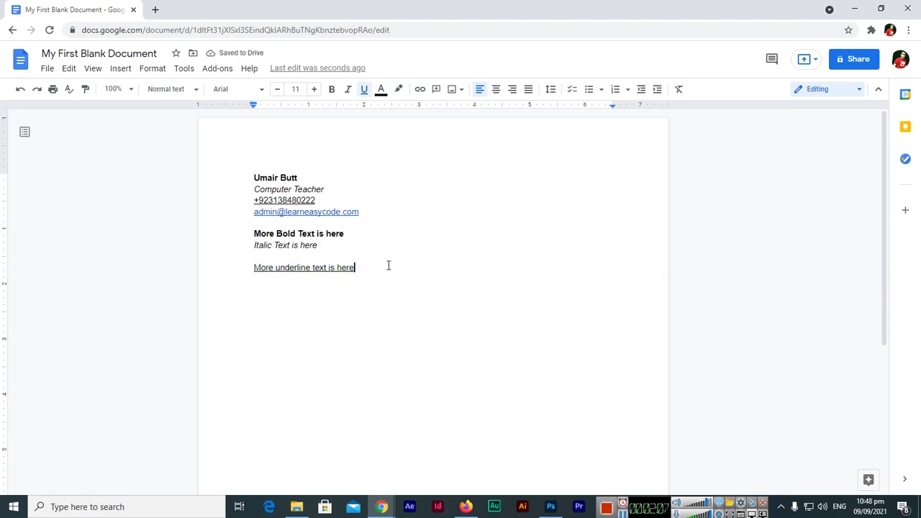
key("Return")
key("Return")
key("ctrl+u")
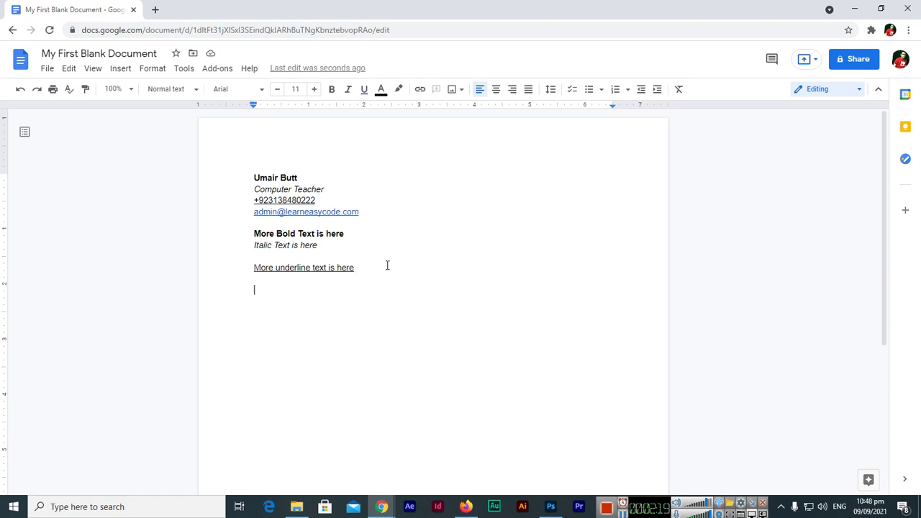
type("Learn Ea")
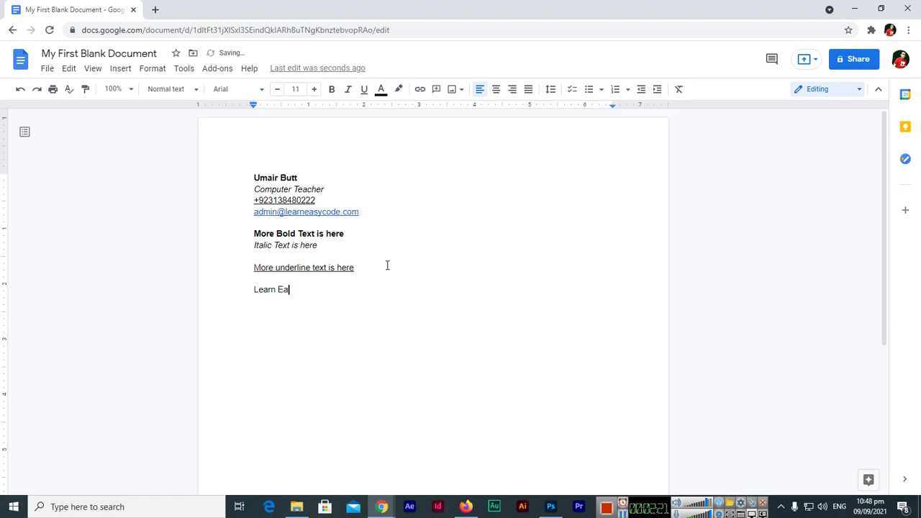
type("sy Code")
left_click(255, 290)
left_click_drag(258, 289, 323, 289)
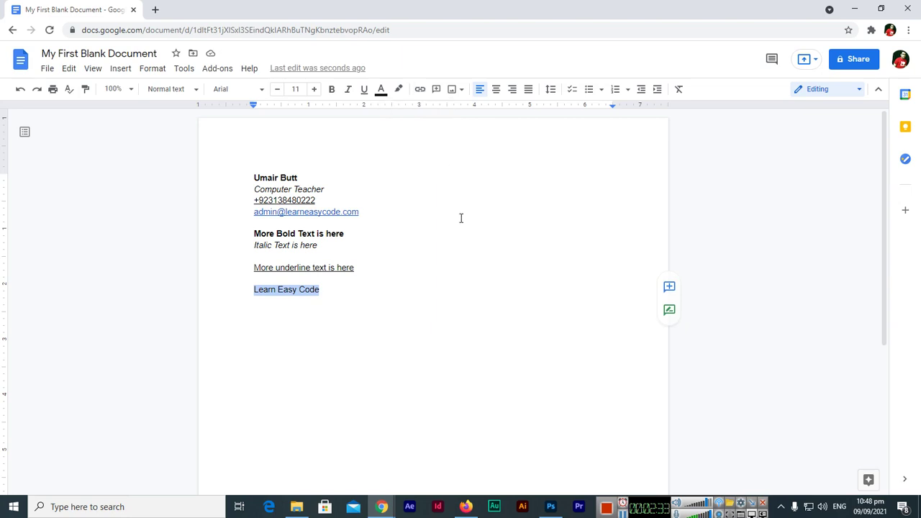
key("ctrl+k")
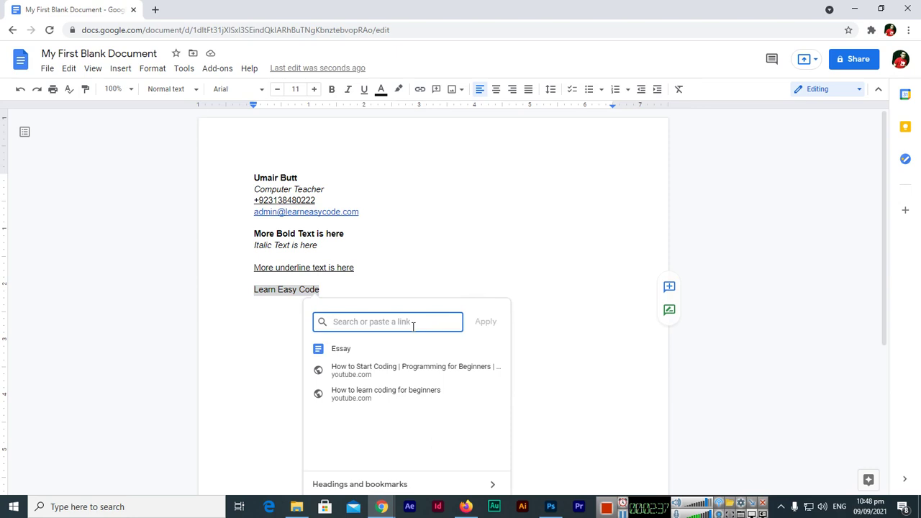
type("htt")
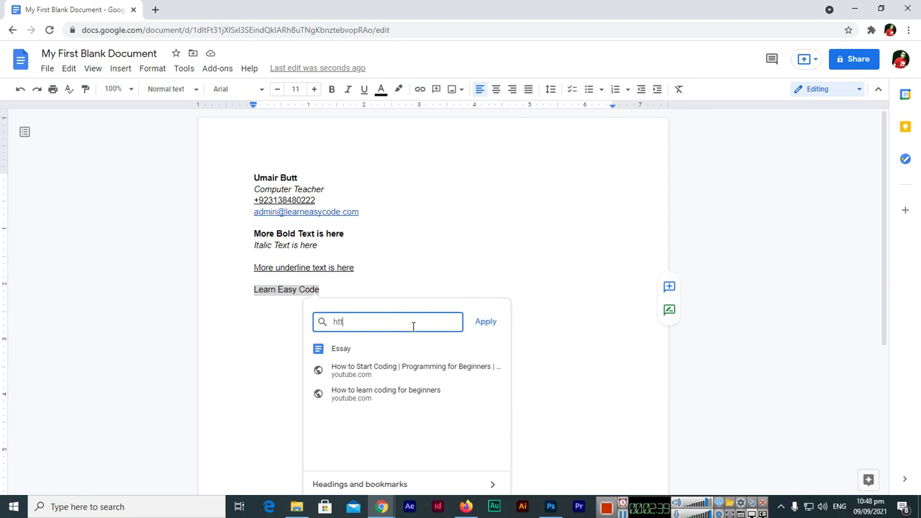
type("ps://www.")
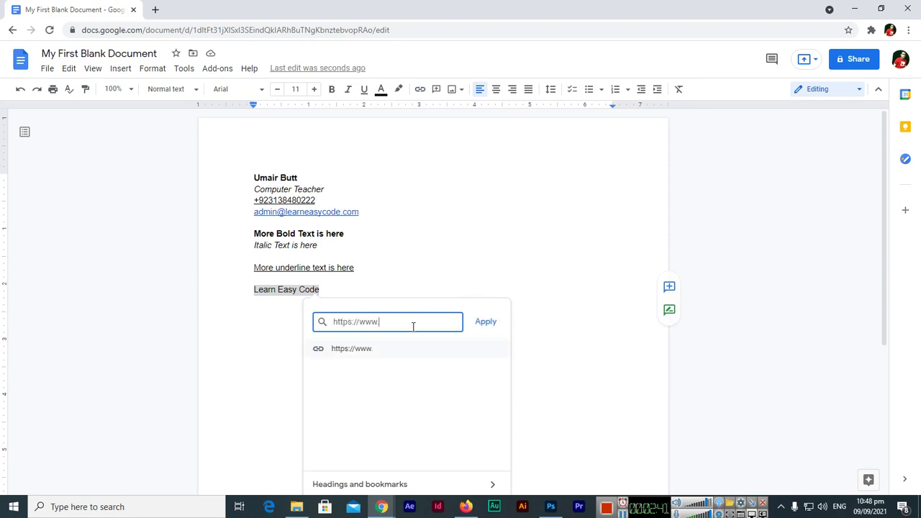
type("learneasycode.com")
left_click(480, 324)
left_click(305, 289)
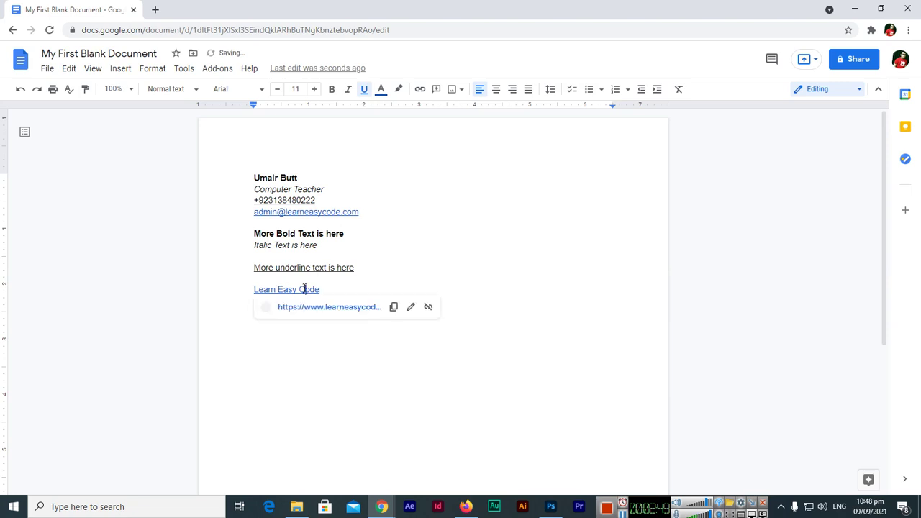
- Follow the Learn Easy Code link to open the website in a new tab, then return to the document
left_click(348, 310)
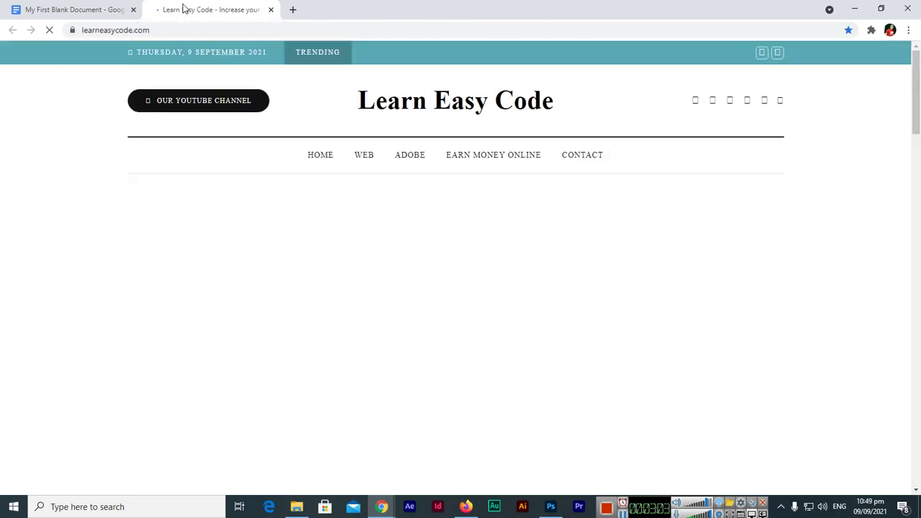
left_click(105, 6)
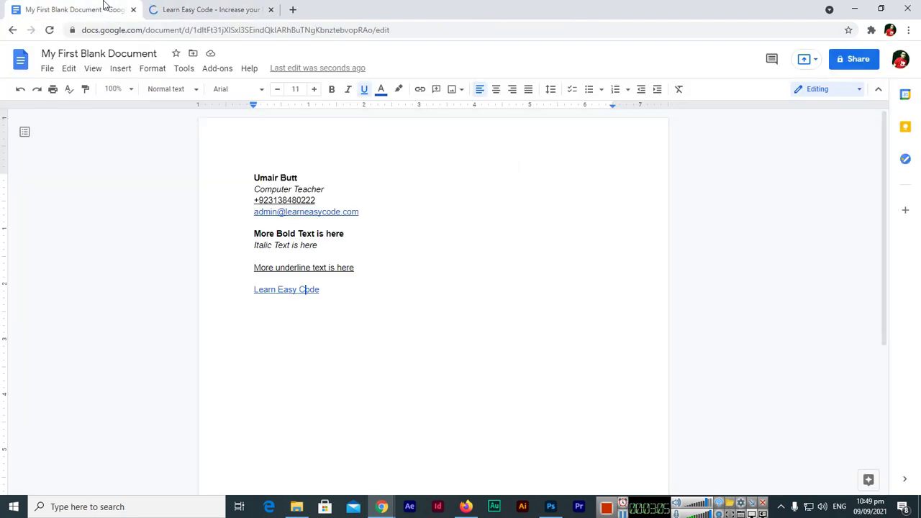
left_click(179, 7)
left_click(104, 6)
left_click(193, 9)
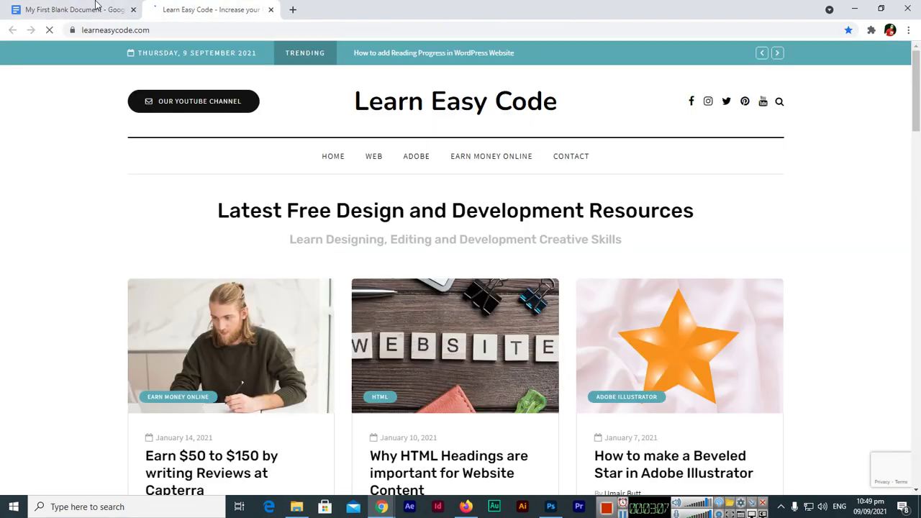
left_click(68, 5)
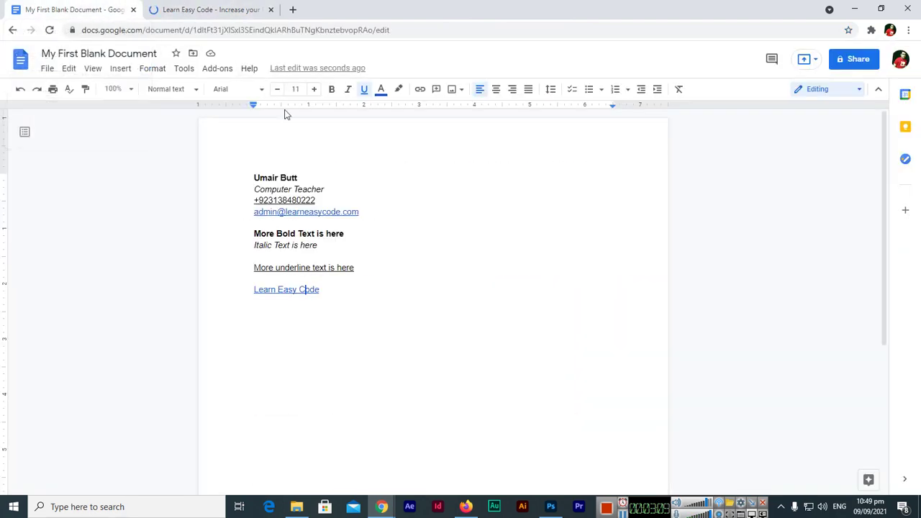
left_click(331, 290)
- Bold the e-mail address link in the contact lines
left_click_drag(253, 178, 340, 191)
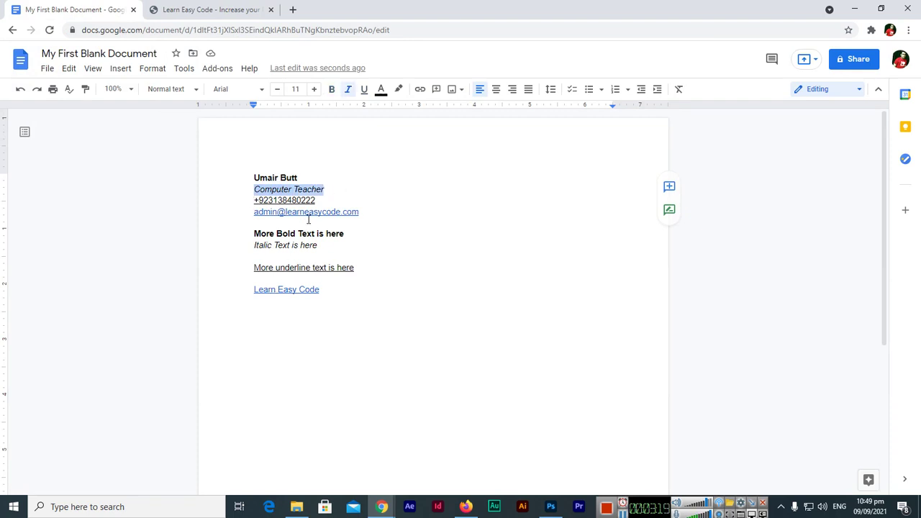
left_click(330, 191)
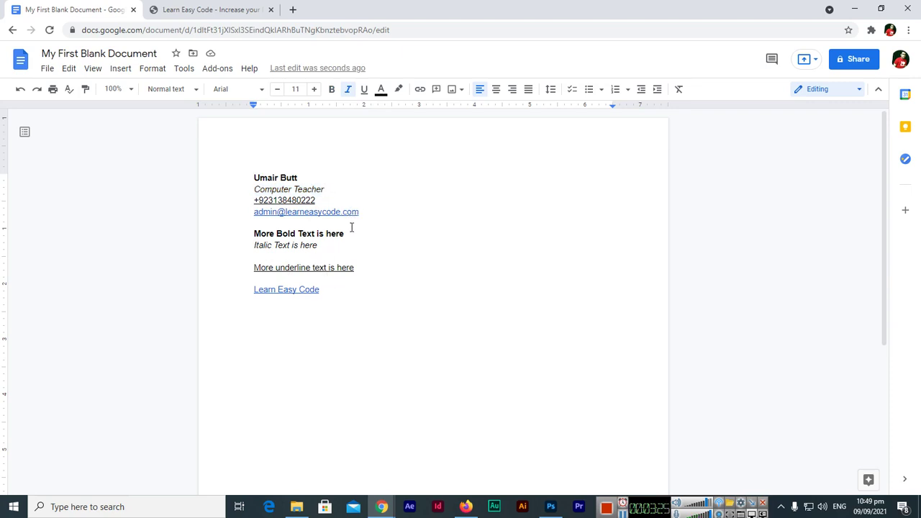
left_click_drag(360, 212, 254, 211)
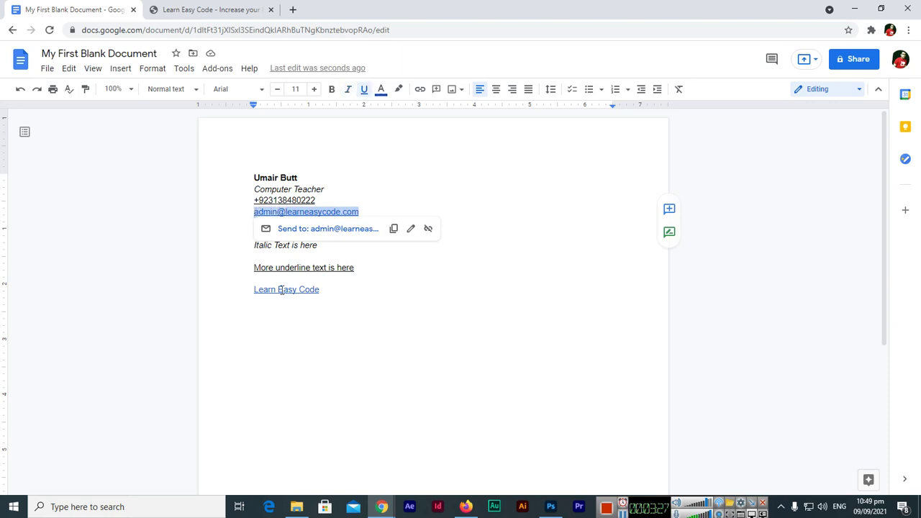
left_click(332, 89)
left_click(351, 284)
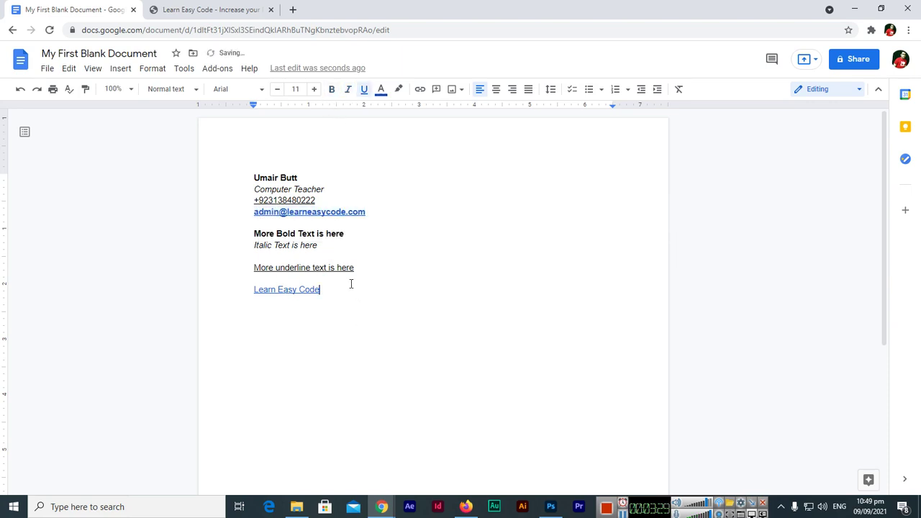